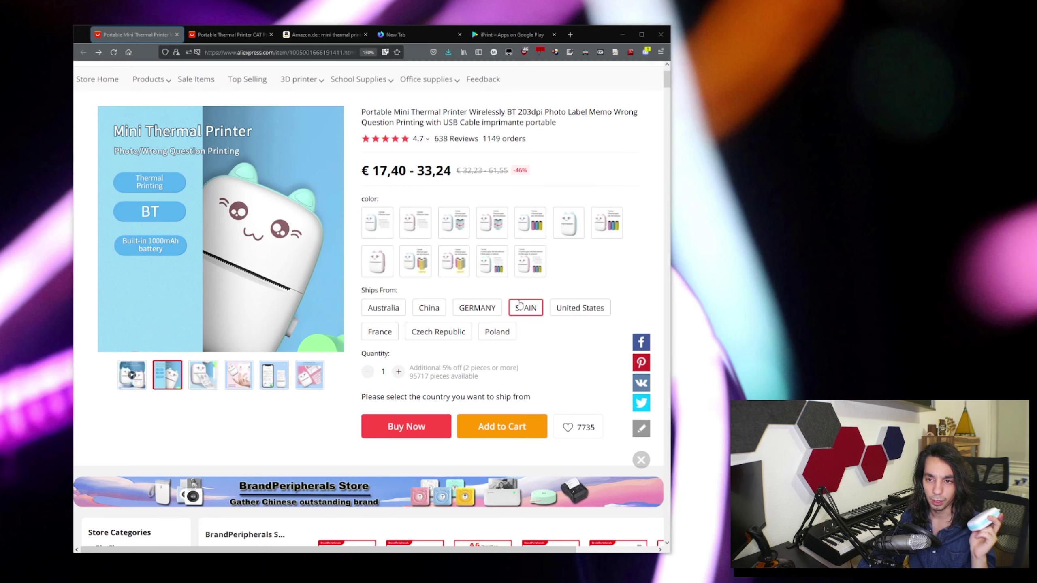
# - Compare the second AliExpress cat printer listing and Amazon.de mini printer results, then view the iPrint Google Play page
pyautogui.click(248, 36)
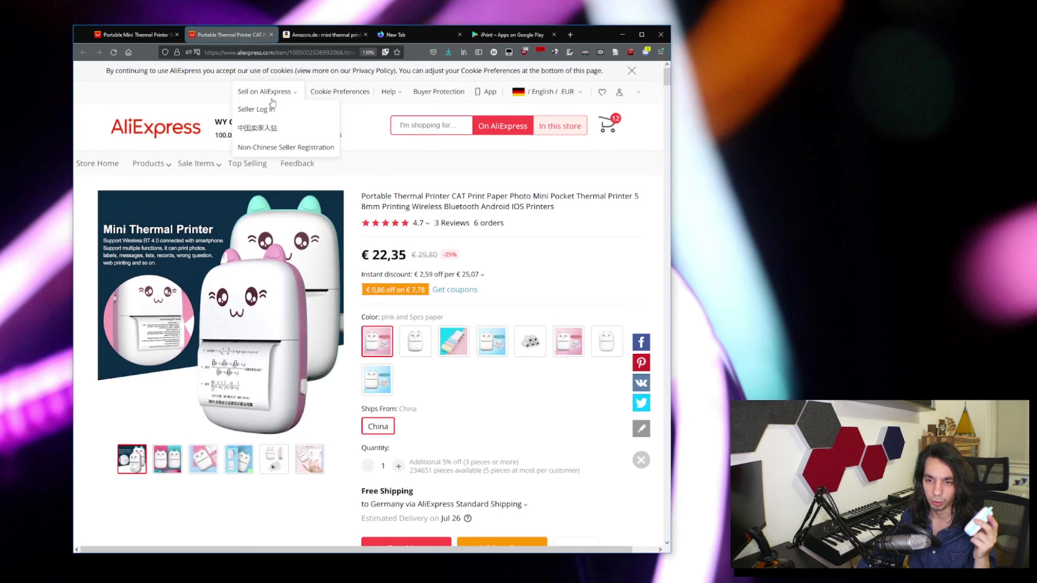
pyautogui.click(323, 35)
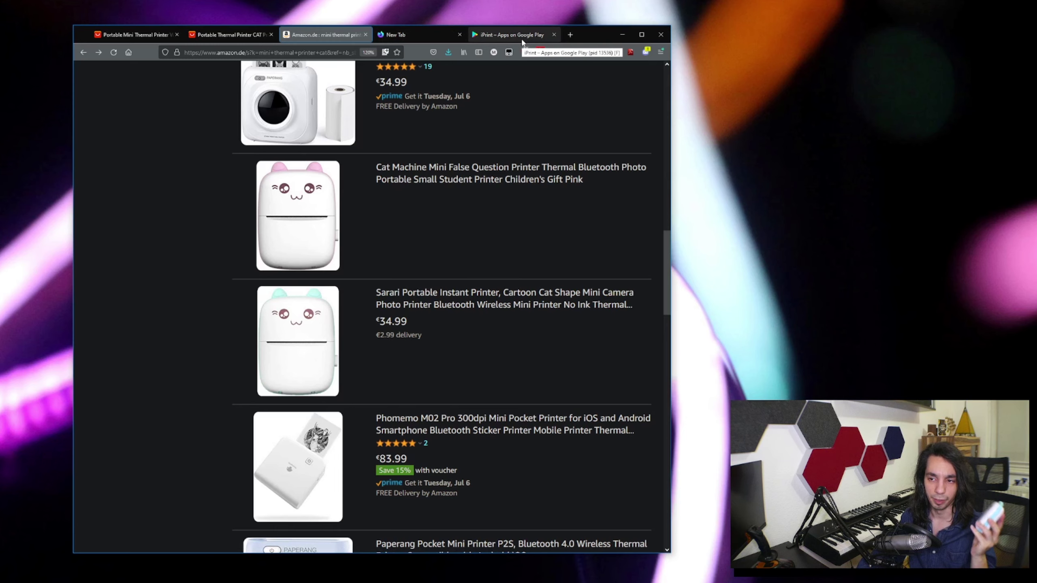
pyautogui.click(510, 35)
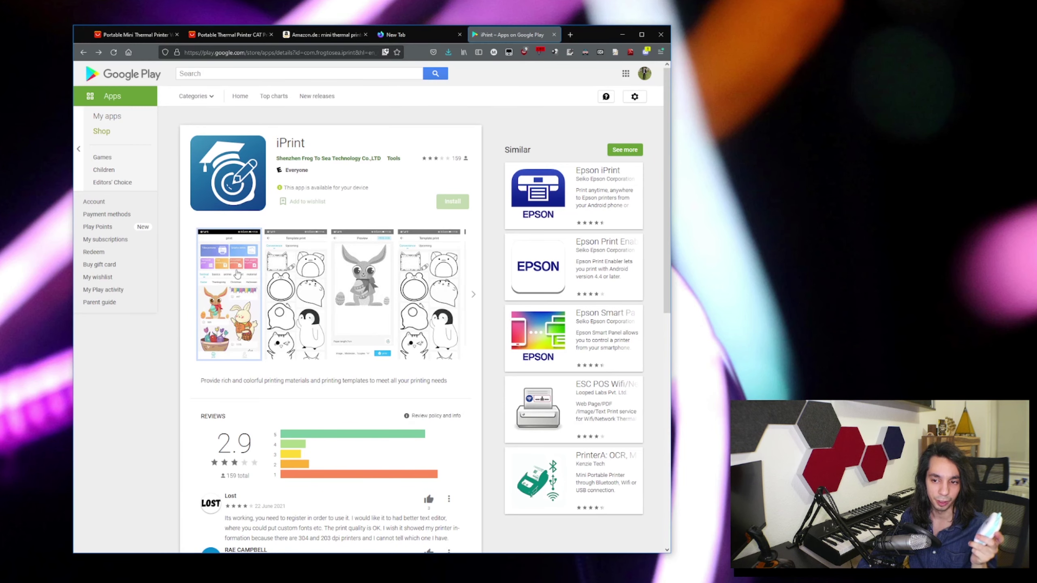
pyautogui.click(237, 274)
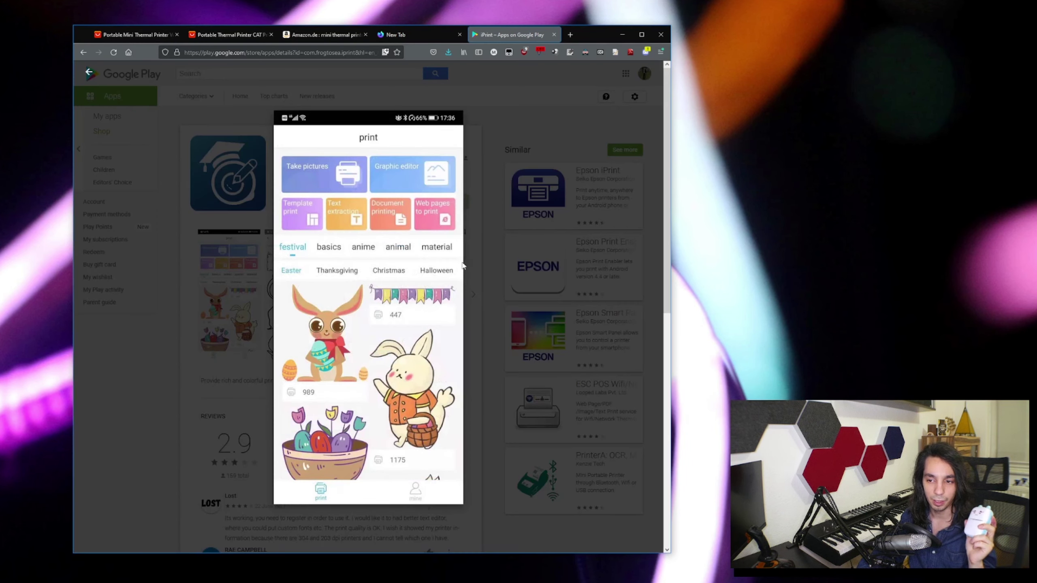
pyautogui.click(538, 296)
pyautogui.click(295, 294)
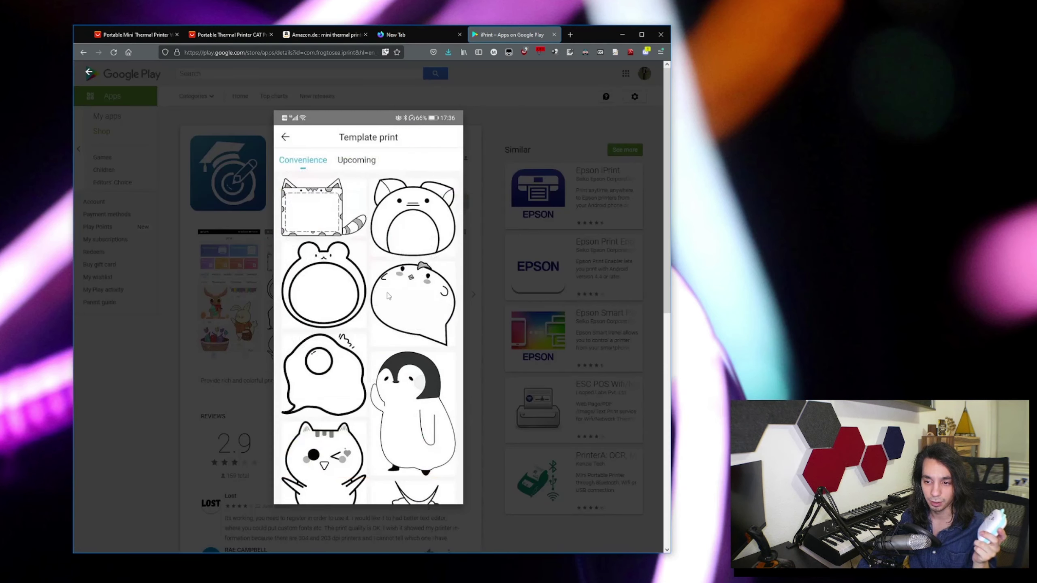
pyautogui.press('Right')
pyautogui.press('Right')
pyautogui.press('Left')
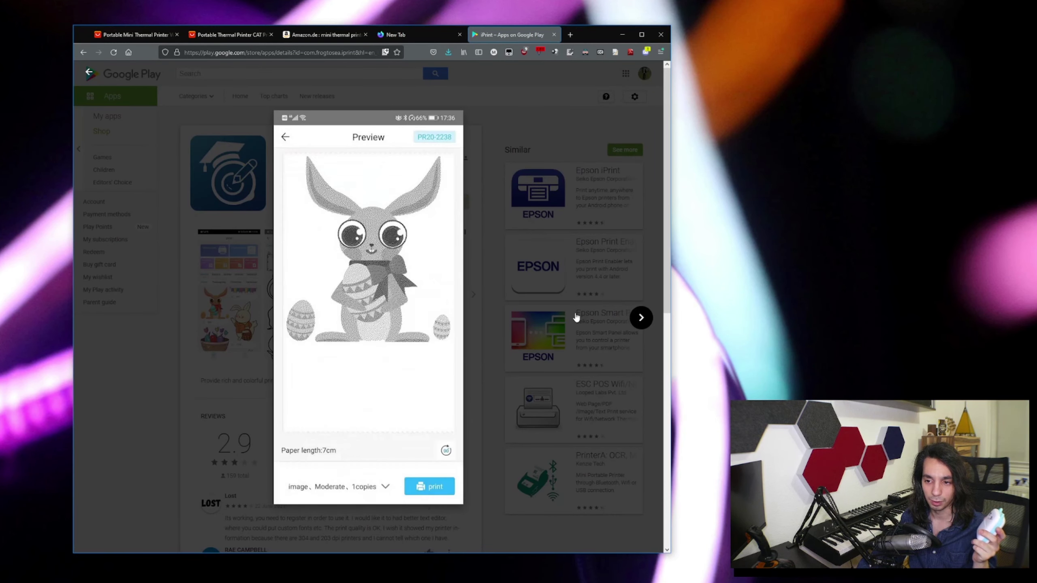
pyautogui.press('Left')
pyautogui.press('Left')
pyautogui.click(517, 138)
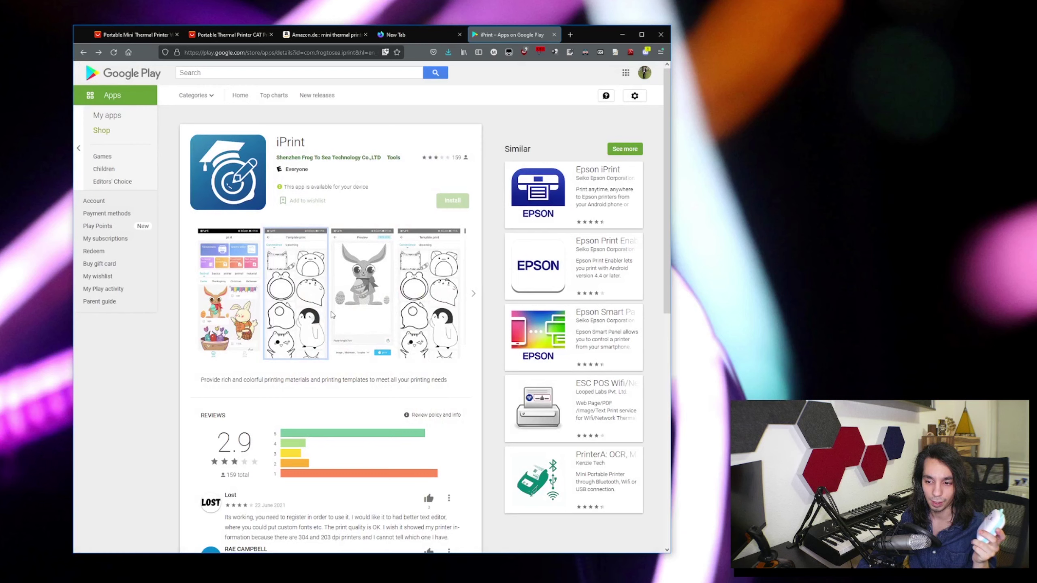
# - Scroll down to the iPrint app's Google Play reviews and back up to the top
pyautogui.scroll(-3, 332, 314)
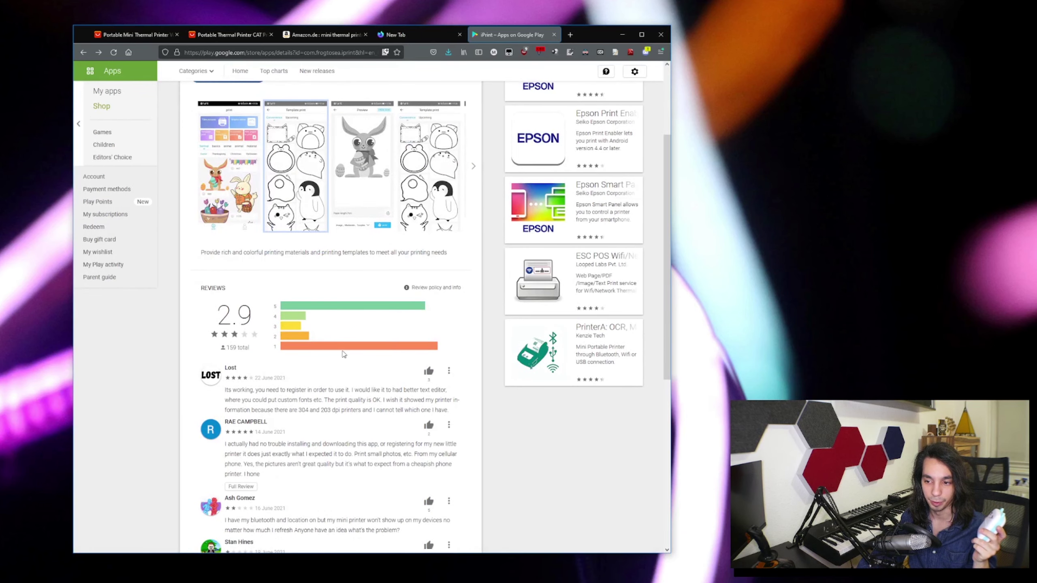
pyautogui.scroll(3, 343, 354)
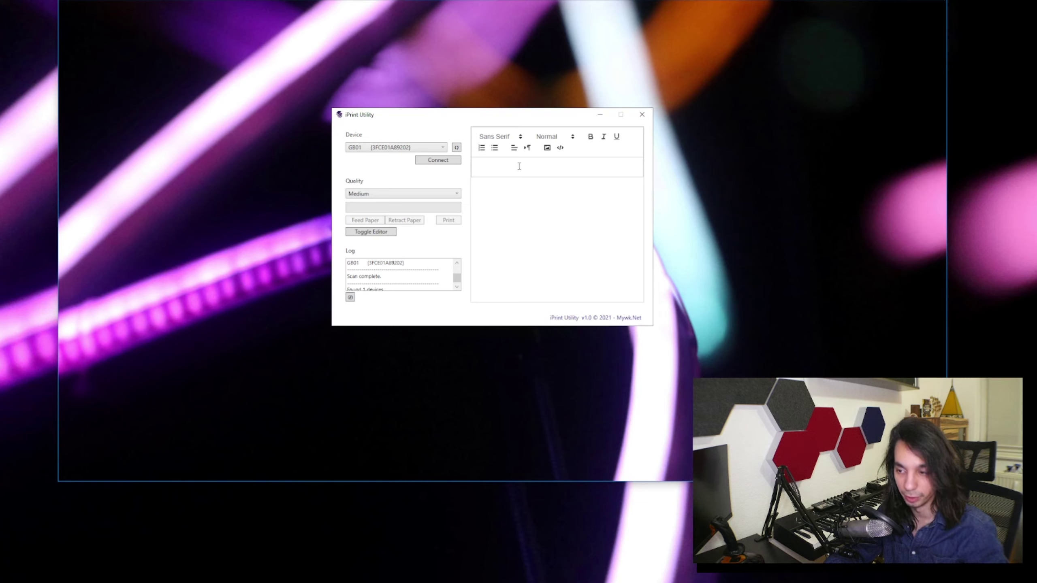
# - Type 'Once upon a time there was a pinneapple', make it large, then append 'Or two, anyway.....'
pyautogui.click(519, 166)
pyautogui.write('Once')
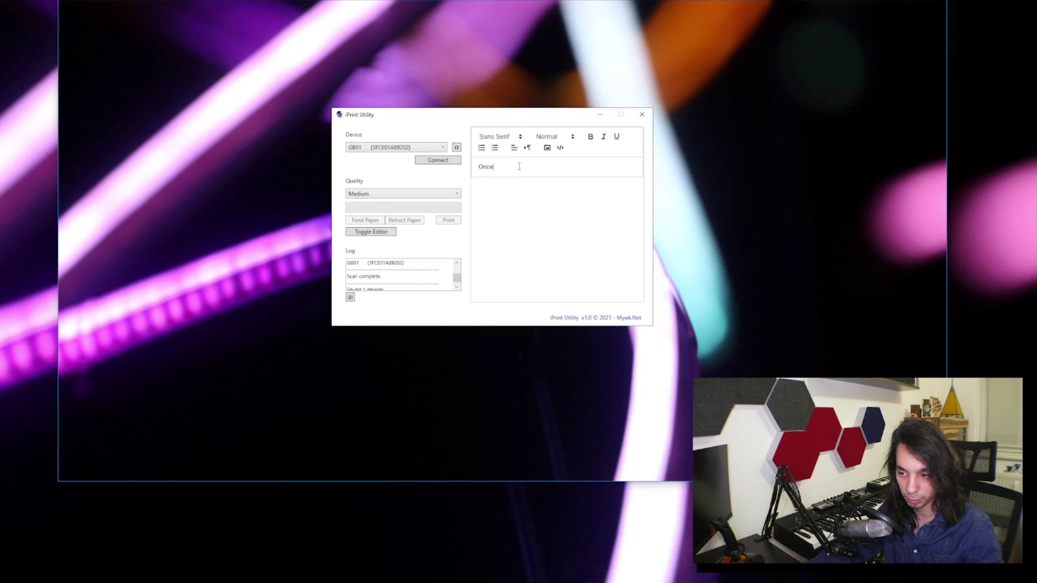
pyautogui.write(' upon a time there was a pinneapple')
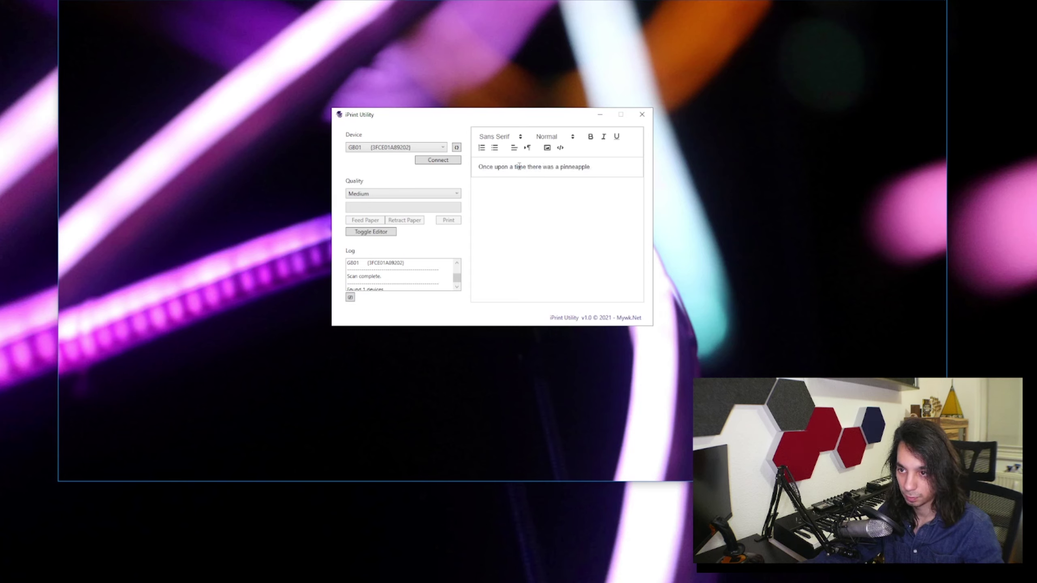
pyautogui.hotkey('ctrl', 'a')
pyautogui.click(547, 136)
pyautogui.click(547, 163)
pyautogui.click(601, 182)
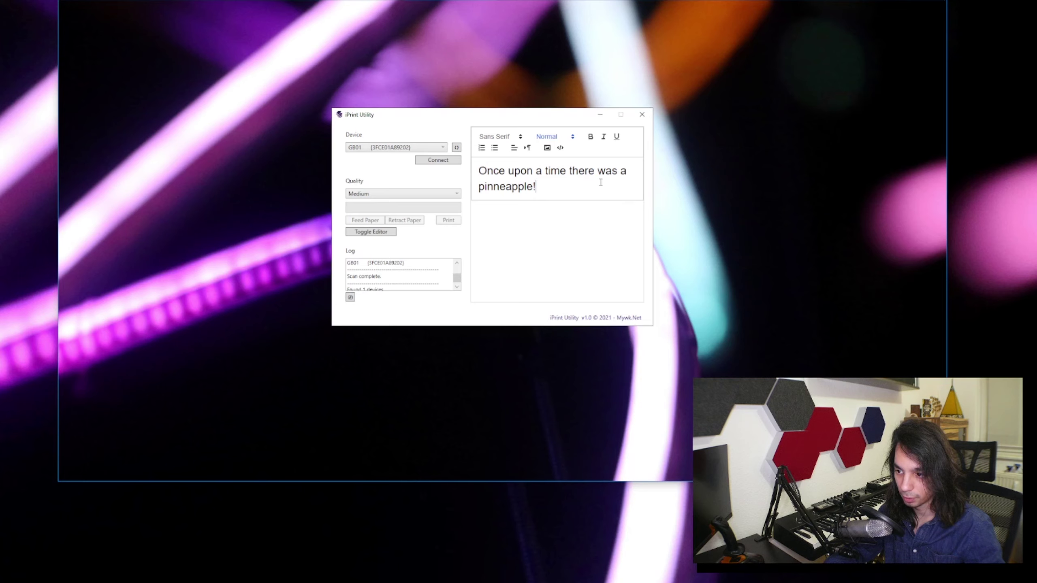
pyautogui.write('Or two, anyway.....')
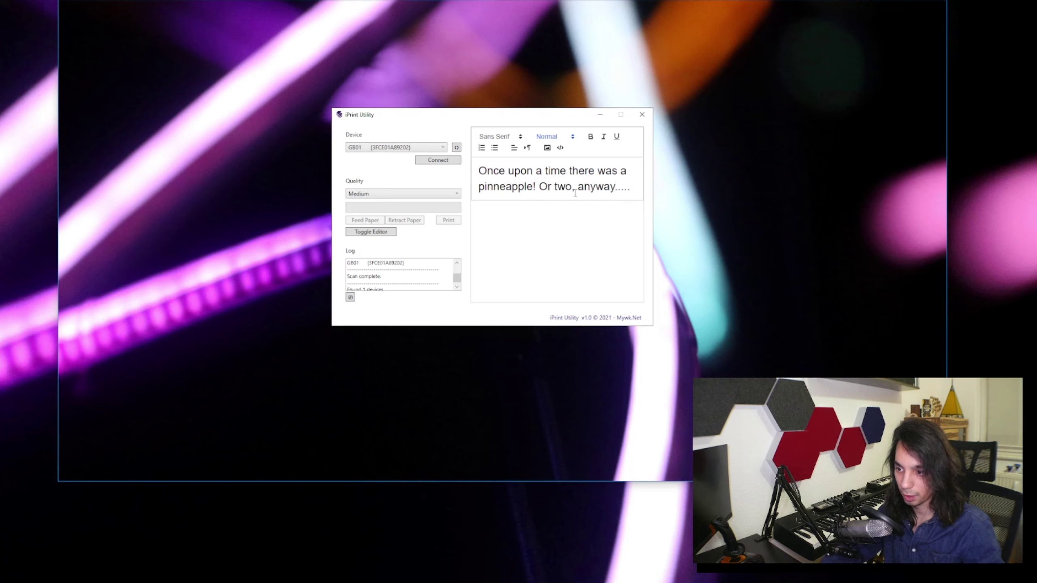
# - Choose the G801 printer as the device and connect to it
pyautogui.click(433, 148)
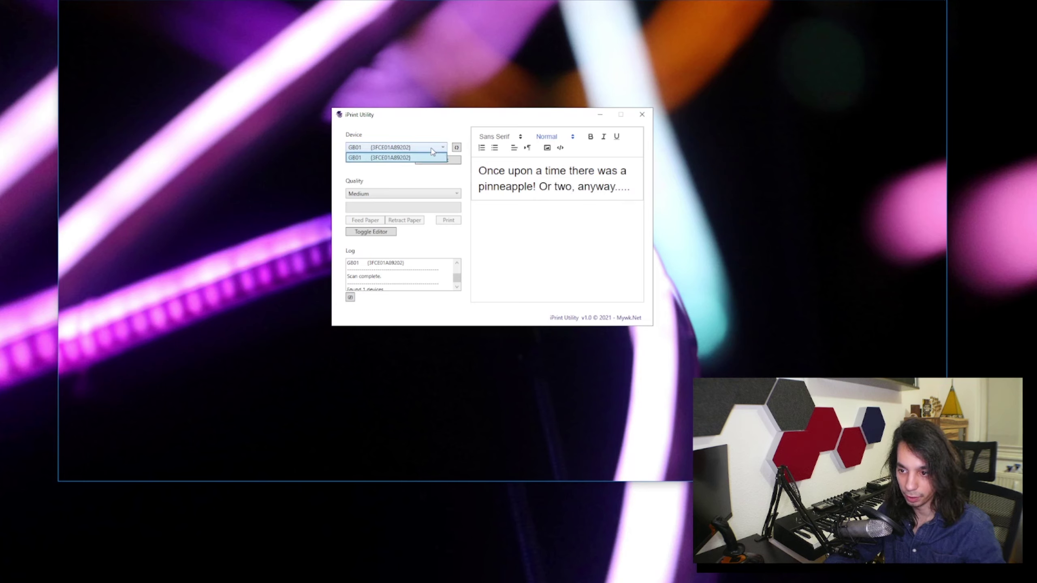
pyautogui.click(431, 159)
pyautogui.click(432, 161)
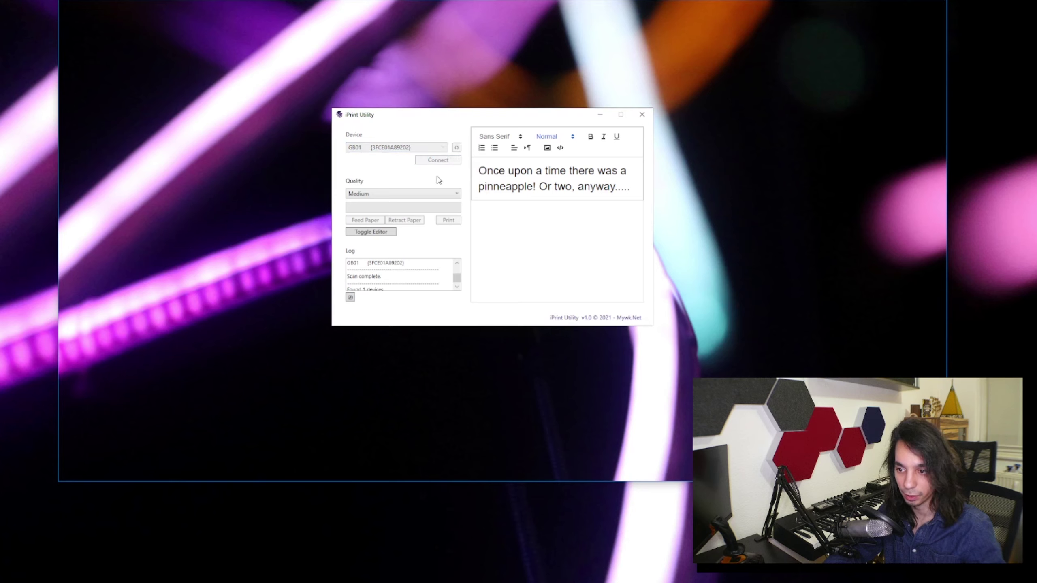
# - Set print quality to High and print the pineapple text
pyautogui.click(397, 197)
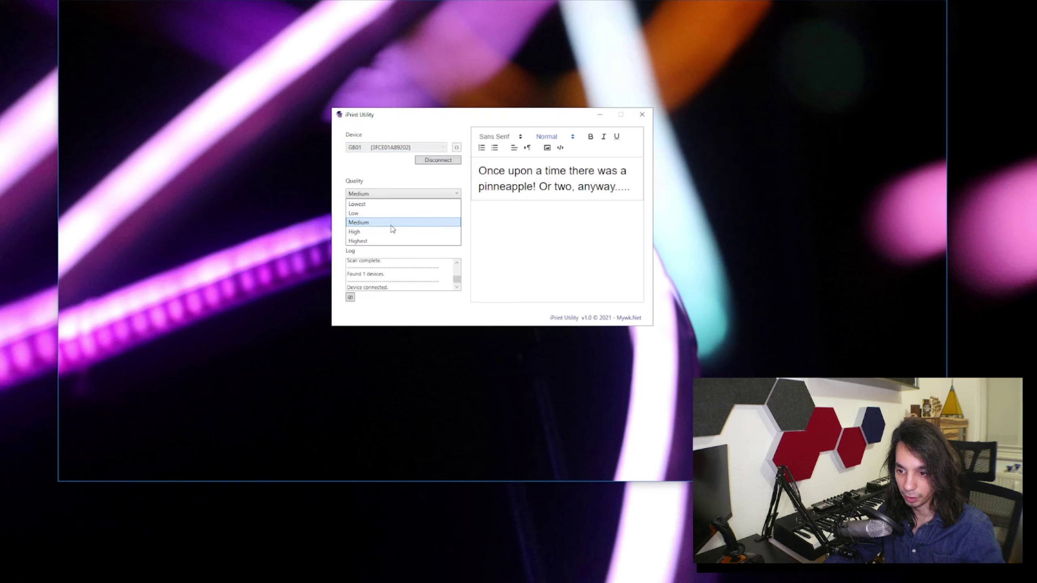
pyautogui.click(382, 239)
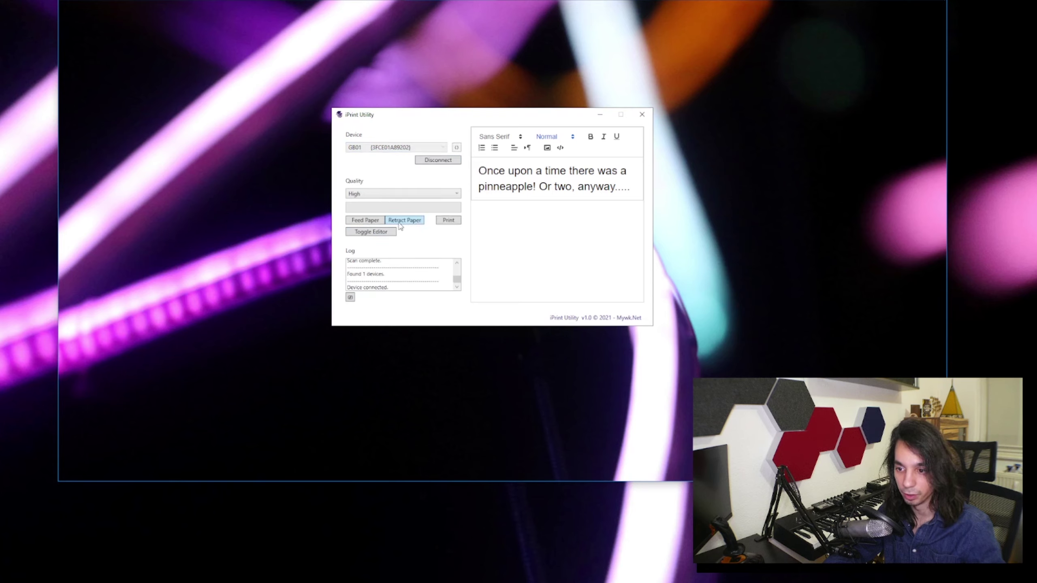
pyautogui.click(449, 221)
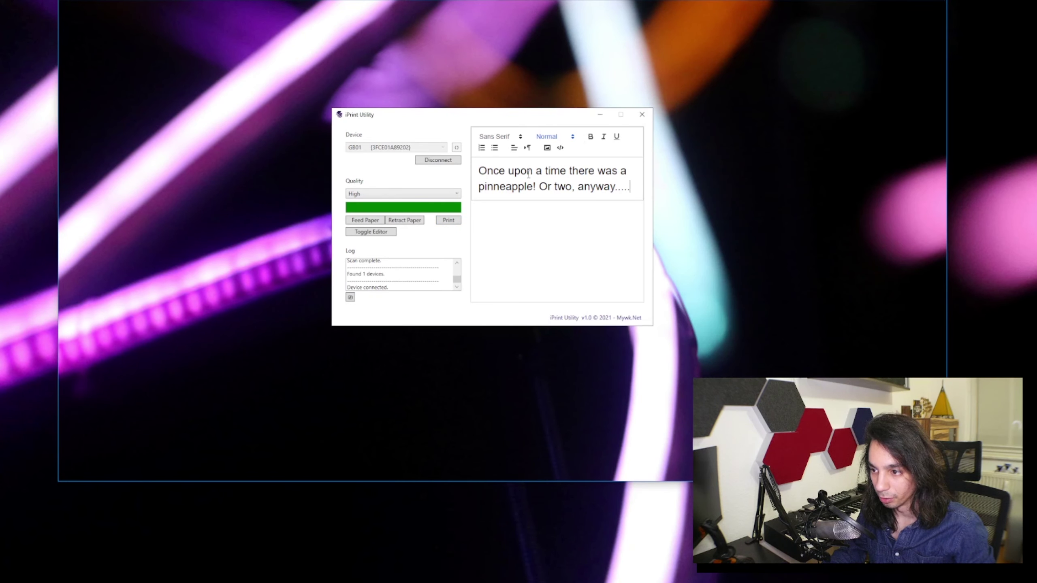
# - Replace the text with the pasted pixel-art cat and enlarge it to 324 × 324
pyautogui.hotkey('ctrl', 'a')
pyautogui.hotkey('ctrl', 'v')
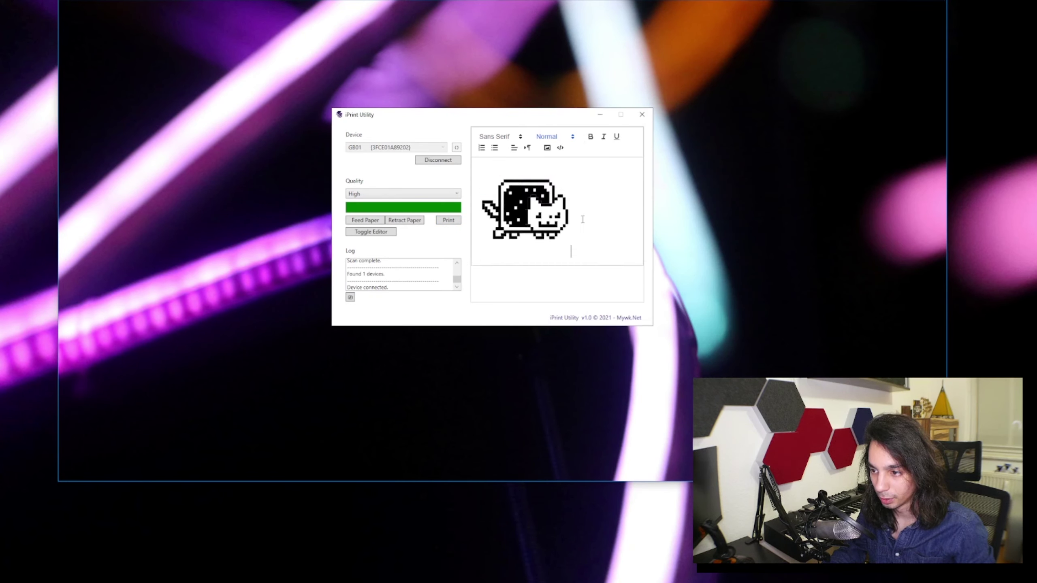
pyautogui.click(547, 250)
pyautogui.moveTo(568, 251); pyautogui.dragTo(639, 326)
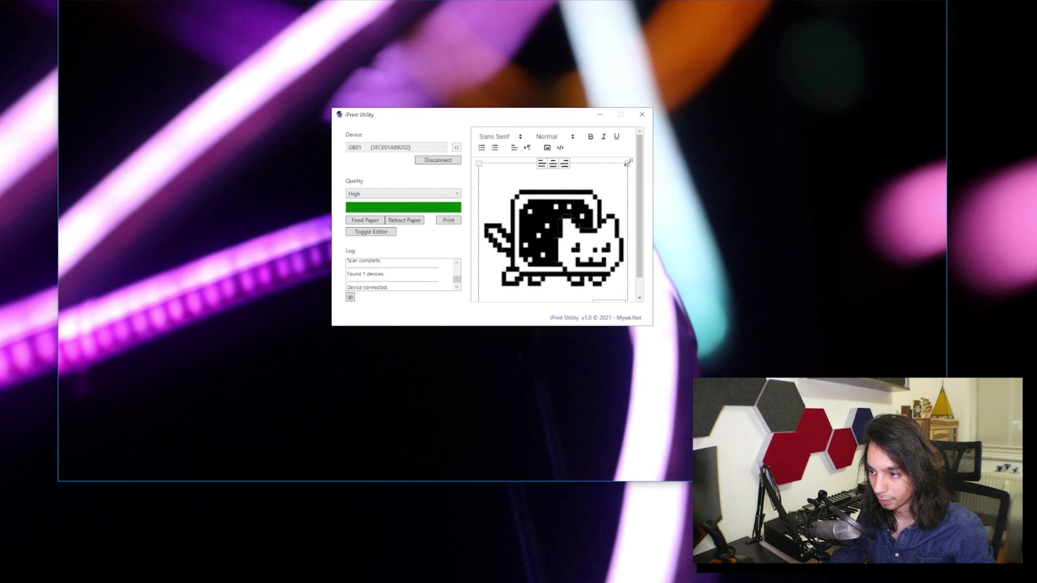
pyautogui.click(618, 157)
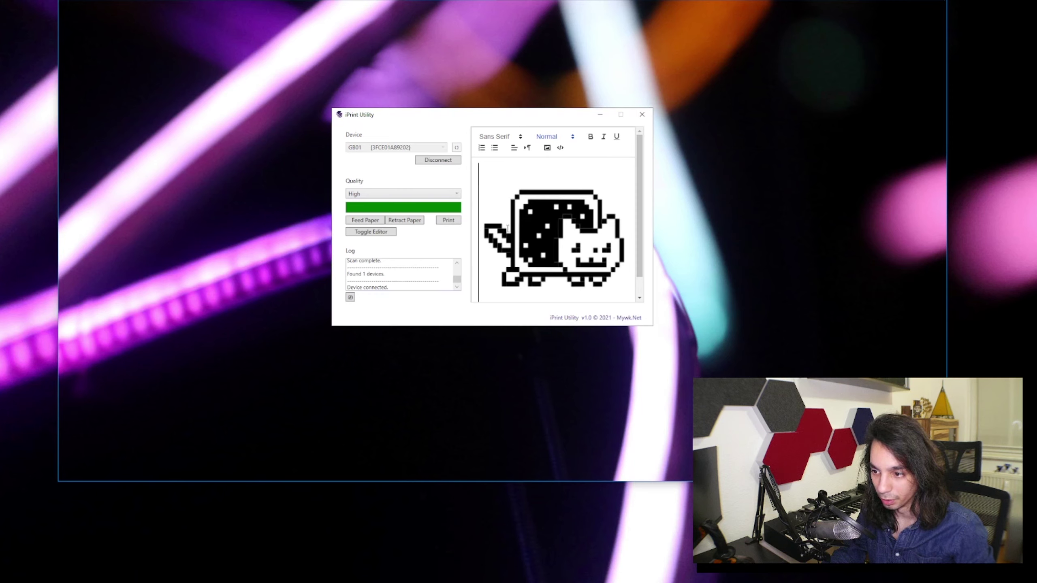
# - Add the caption 'Look!' on a new line below the cat and print it
pyautogui.scroll(-1, 556, 220)
pyautogui.click(621, 290)
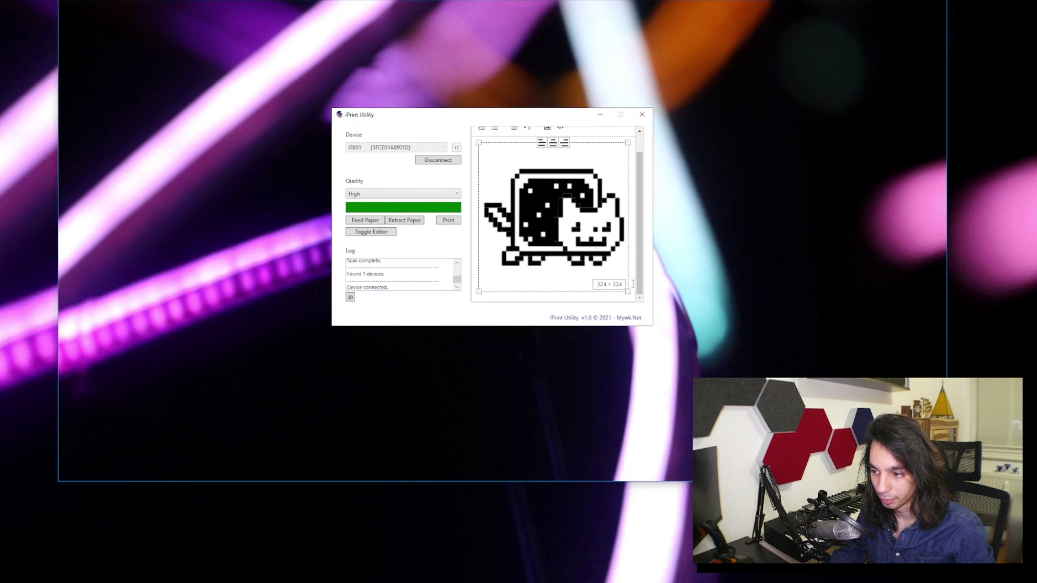
pyautogui.click(632, 283)
pyautogui.press('Return')
pyautogui.write('Loo')
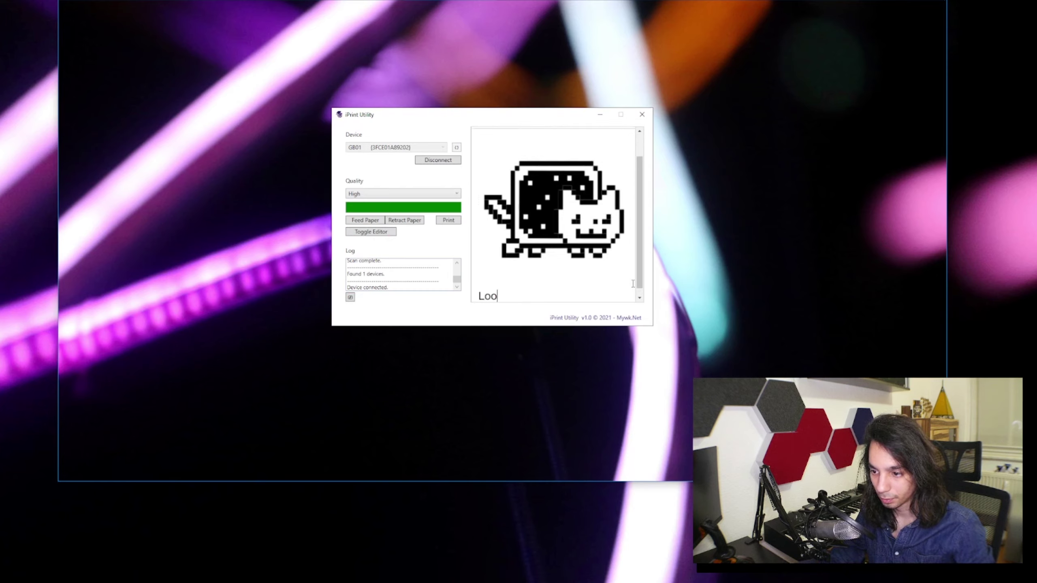
pyautogui.write('k!')
pyautogui.scroll(2, 531, 253)
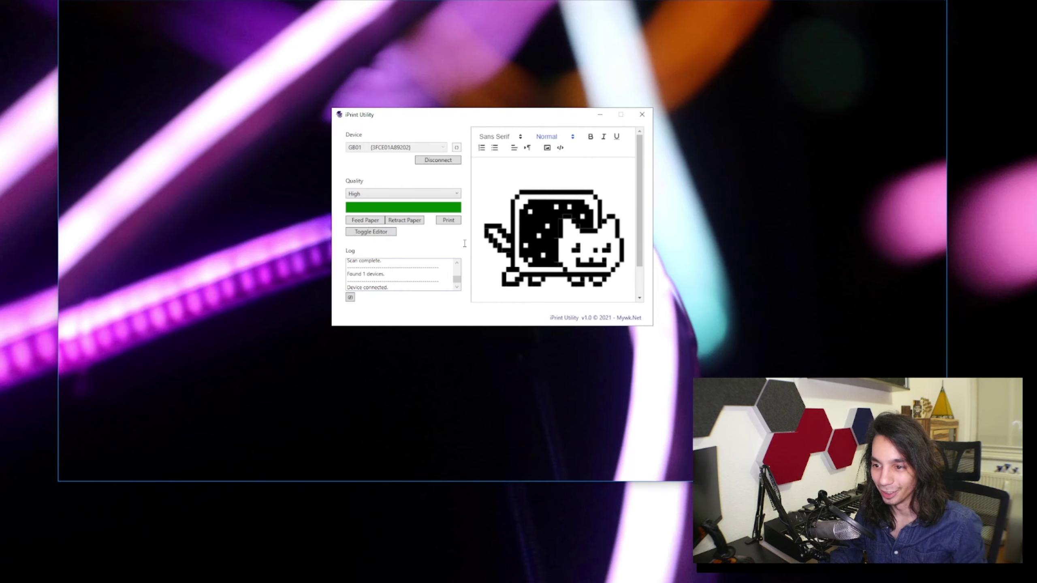
pyautogui.click(453, 222)
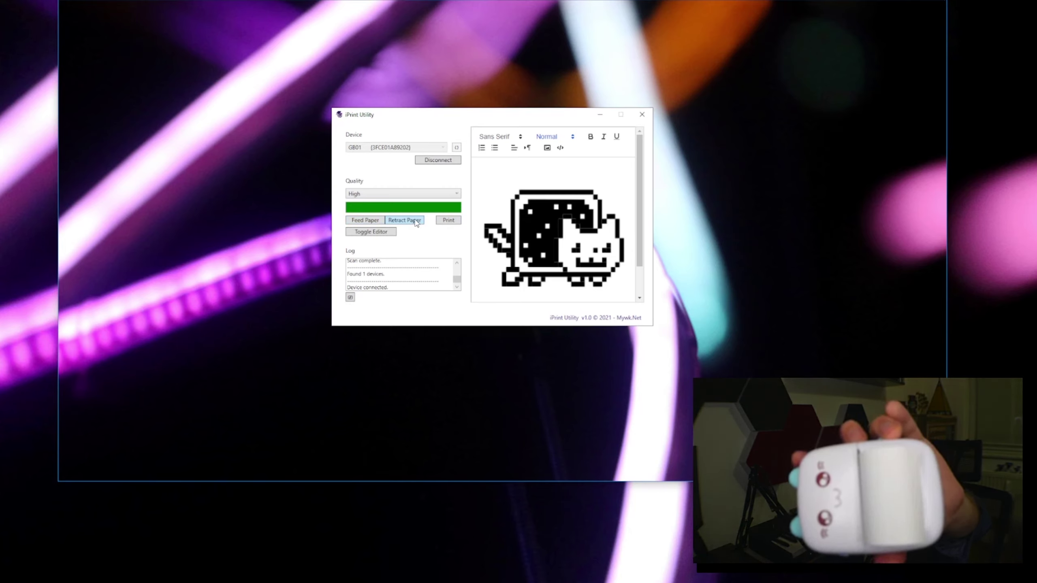
# - Remove the pixel-art cat image, then select and erase the 'Look! A kitty :3' caption
pyautogui.click(533, 176)
pyautogui.hotkey('ctrl', 'z')
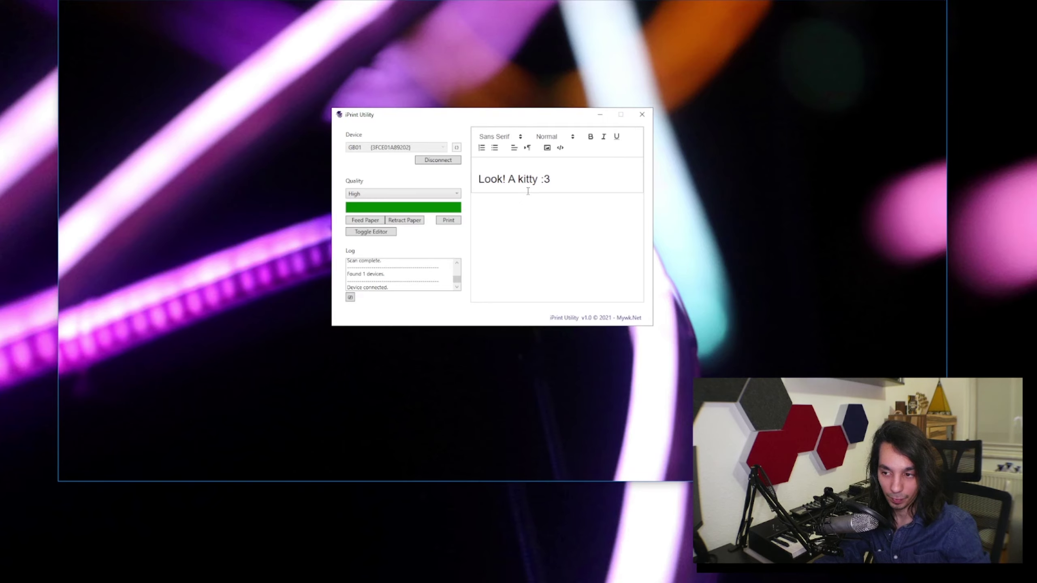
pyautogui.hotkey('ctrl', 'a')
pyautogui.press('BackSpace')
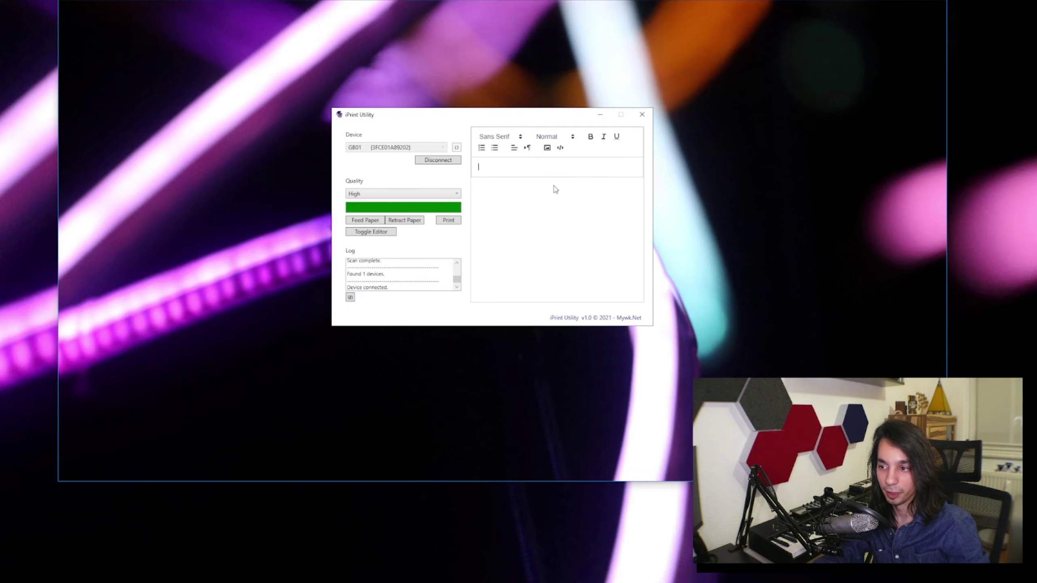